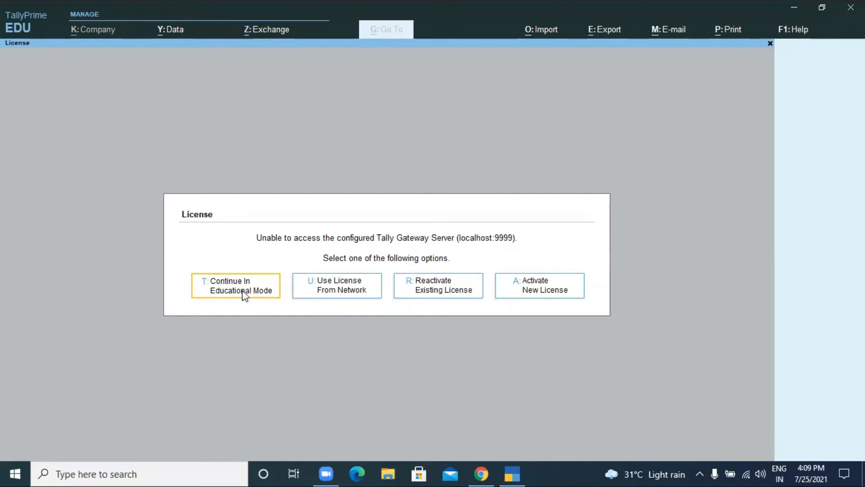
# - Continue in educational mode to reach the company selection list
pyautogui.click(240, 294)
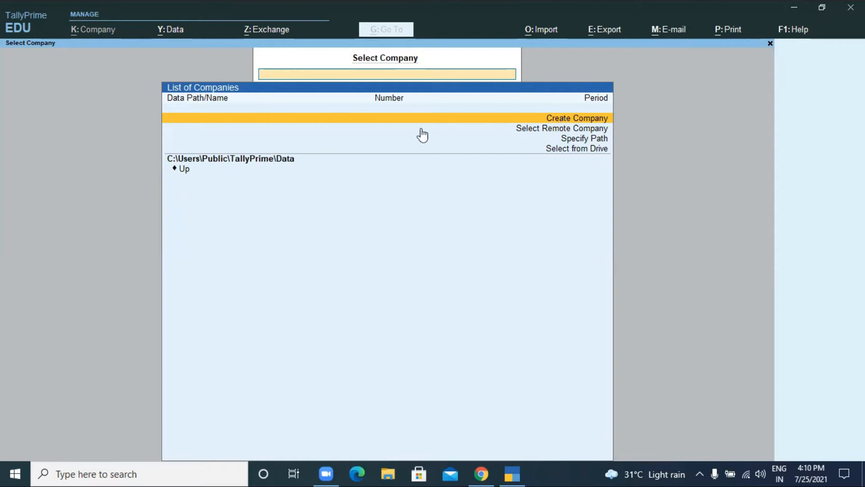
# - Create a company named 'Santhosh Pvt Ltd Company', keep the same mailing name, and enter an address
pyautogui.click(598, 121)
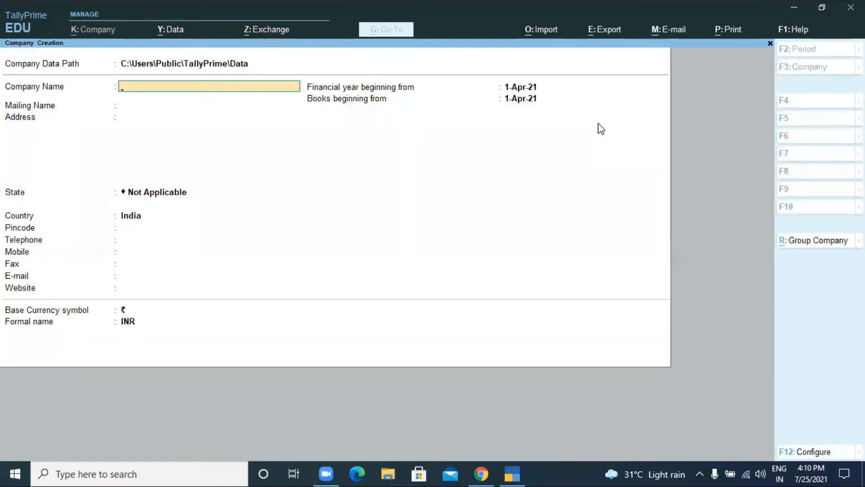
pyautogui.write('Santhosh Pvt Ltd')
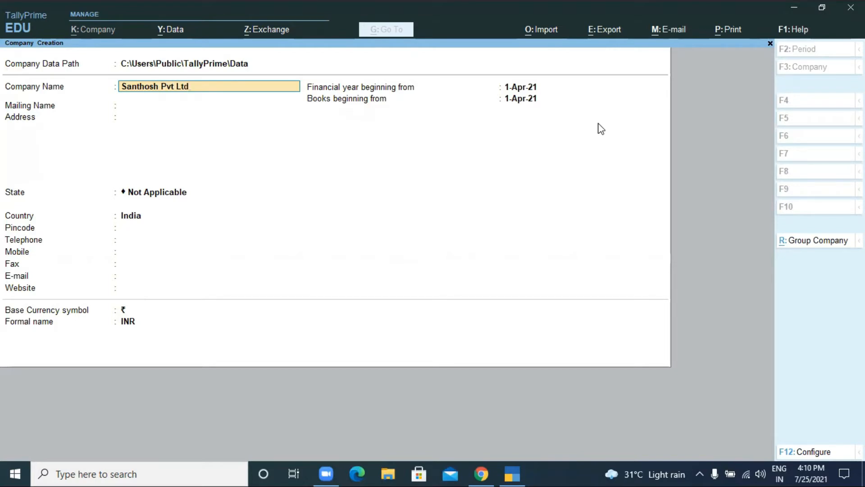
pyautogui.write(' Company')
pyautogui.press('Return')
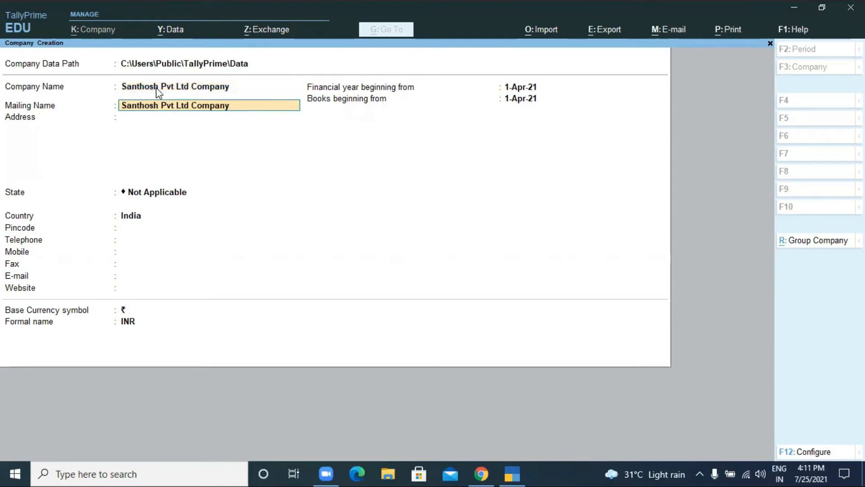
pyautogui.press('Return')
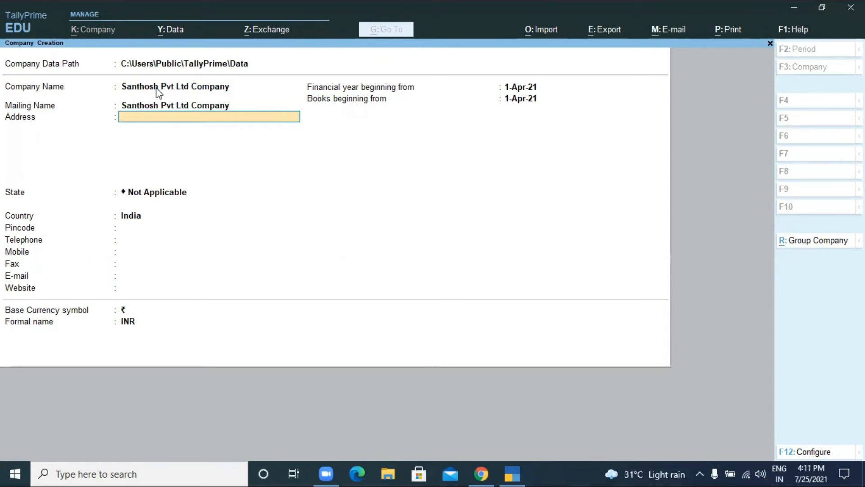
pyautogui.write('Hyd')
# - Set the company's state to Telangana
pyautogui.press('Return')
pyautogui.press('Return')
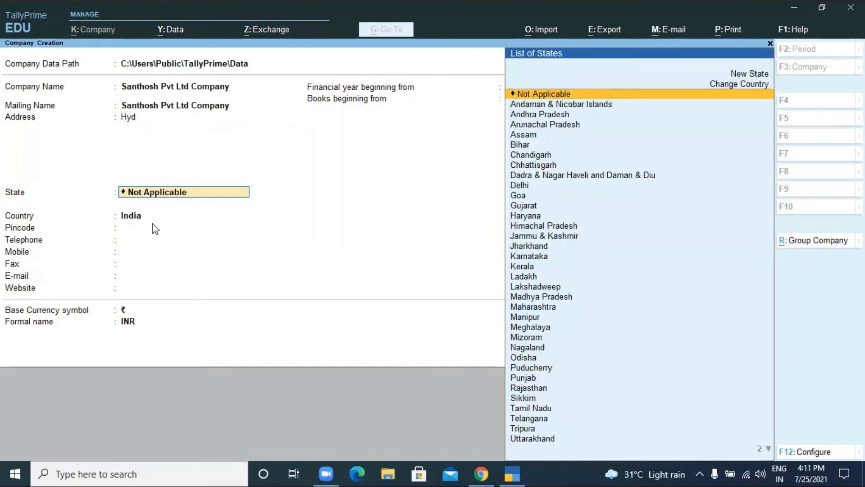
pyautogui.write('Te')
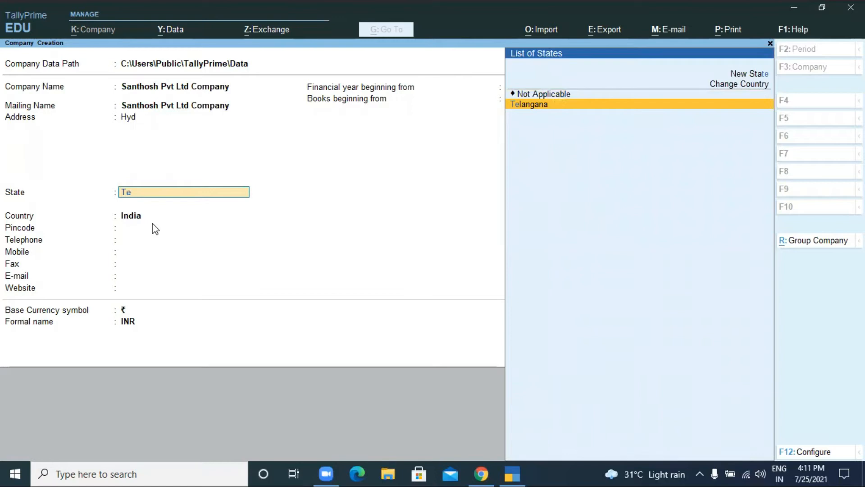
pyautogui.press('BackSpace')
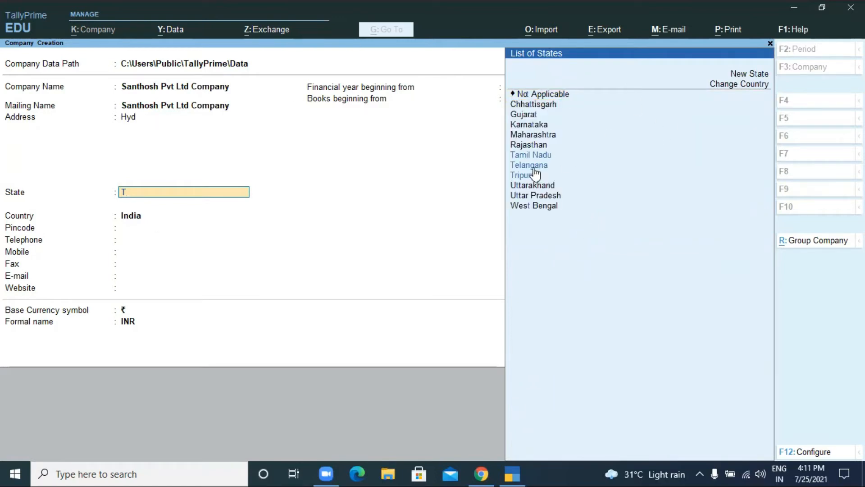
pyautogui.write('e')
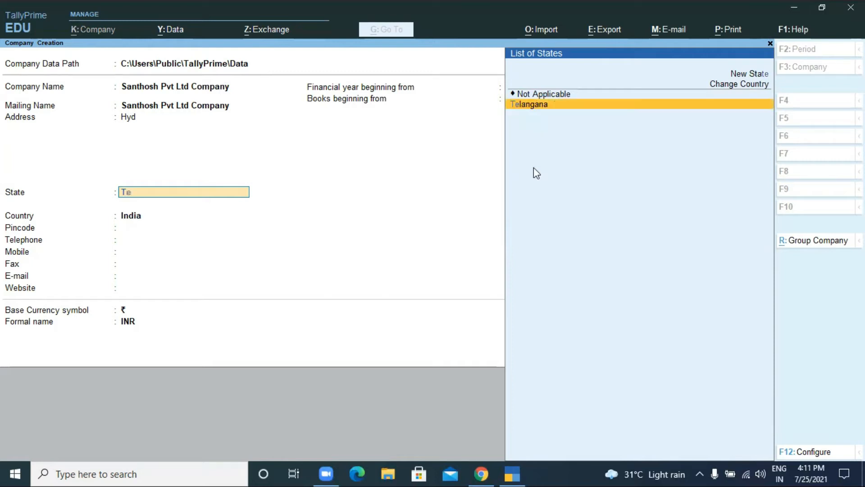
pyautogui.write('l')
pyautogui.press('Return')
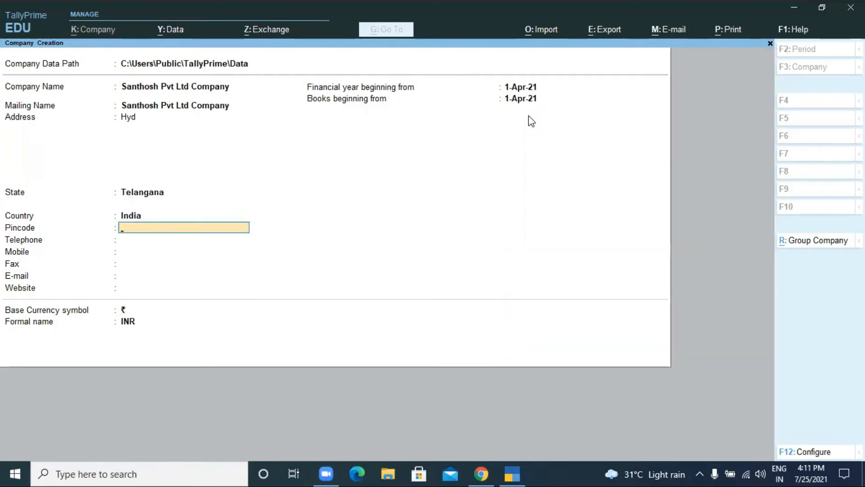
# - Fill in the pincode, telephone and mobile numbers, leaving fax, e-mail and website blank
pyautogui.write('5060005')
pyautogui.press('Return')
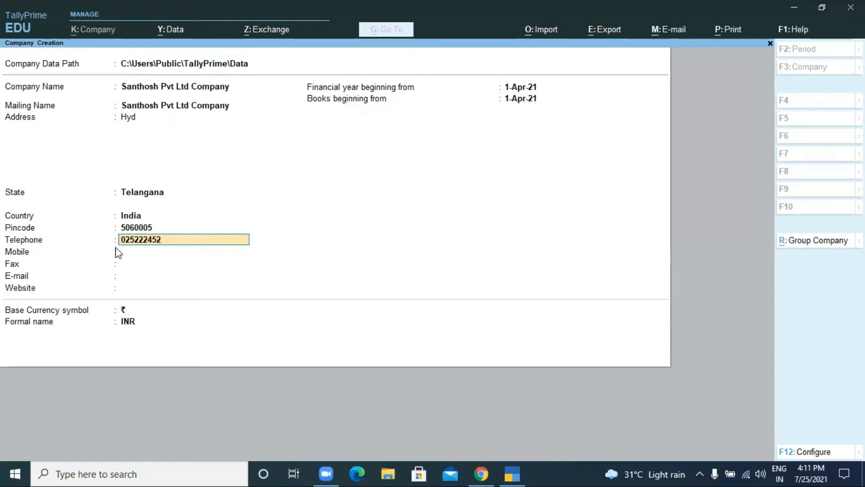
pyautogui.press('Return')
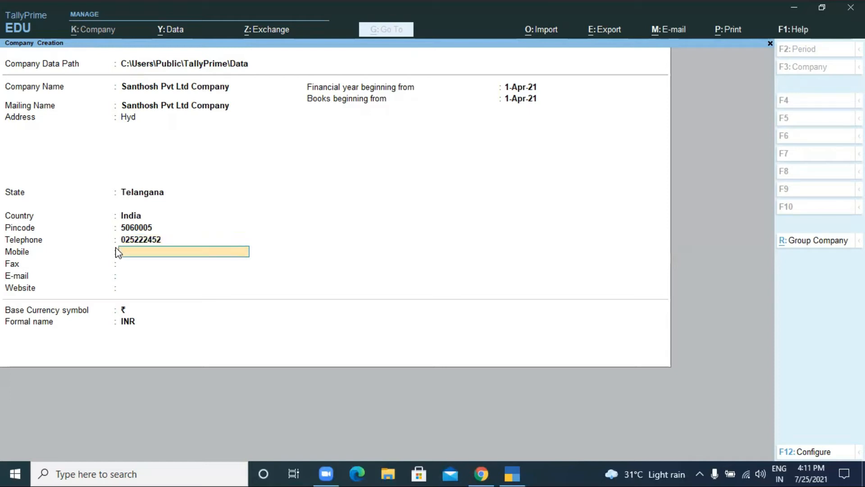
pyautogui.press('Return')
pyautogui.press('Return')
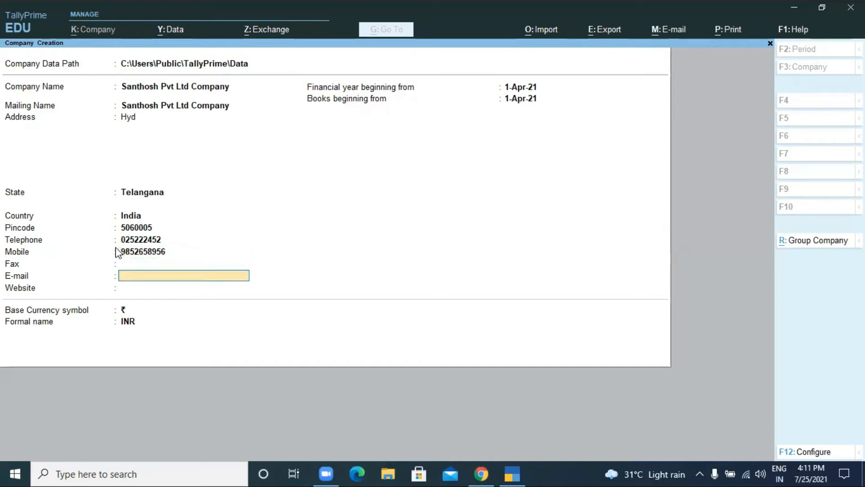
pyautogui.press('Return')
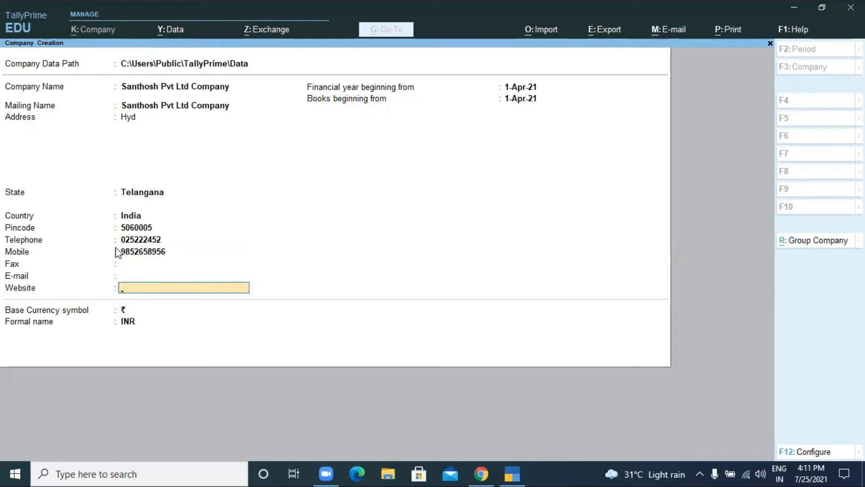
pyautogui.press('Return')
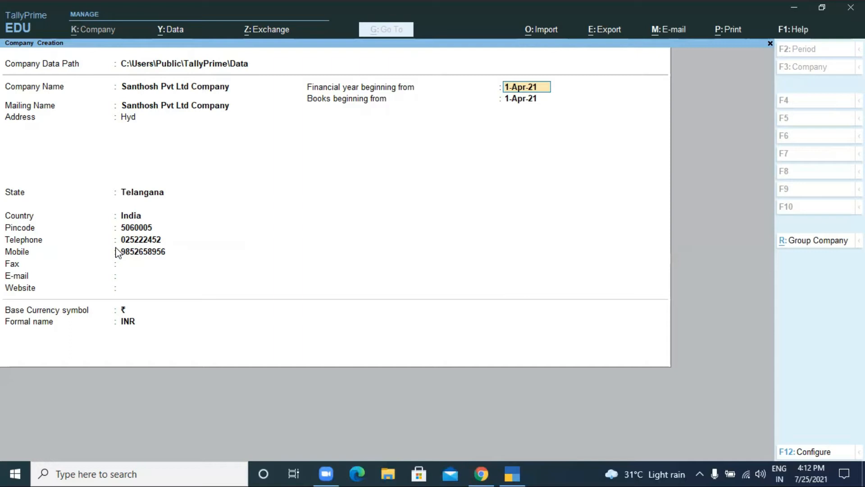
# - Keep 1-Apr-21 for both start dates and ₹ as base currency, reaching the Accept prompt
pyautogui.press('Return')
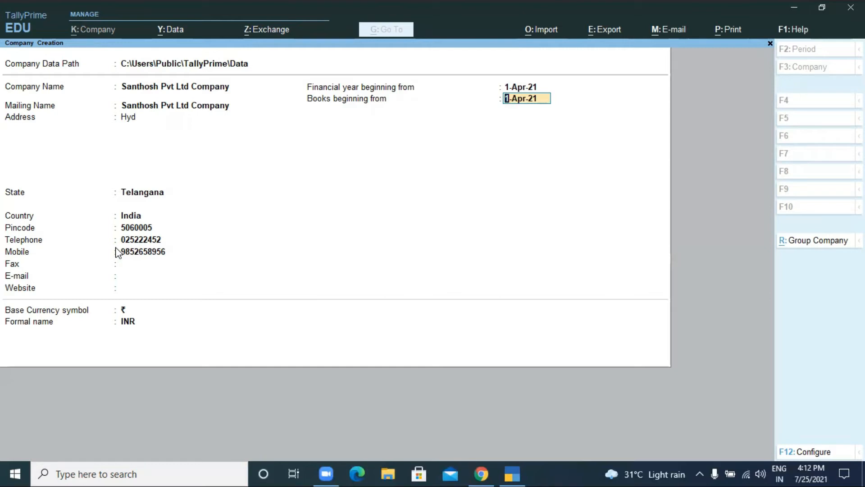
pyautogui.press('Return')
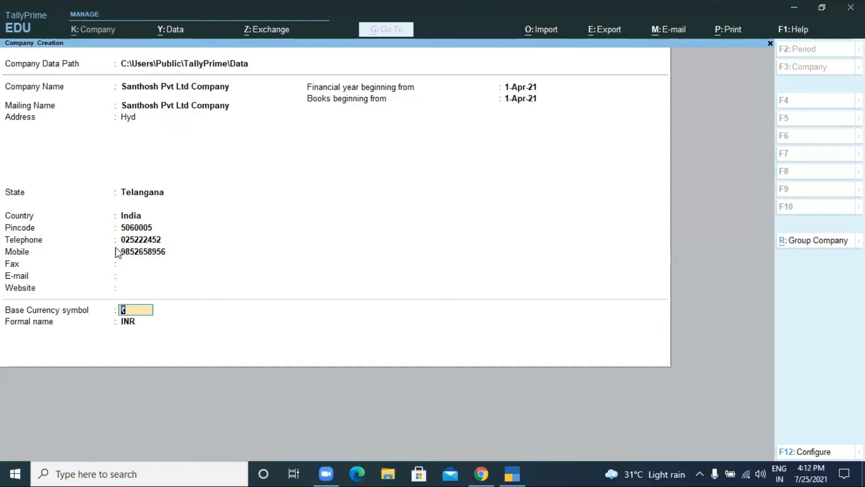
pyautogui.press('Return')
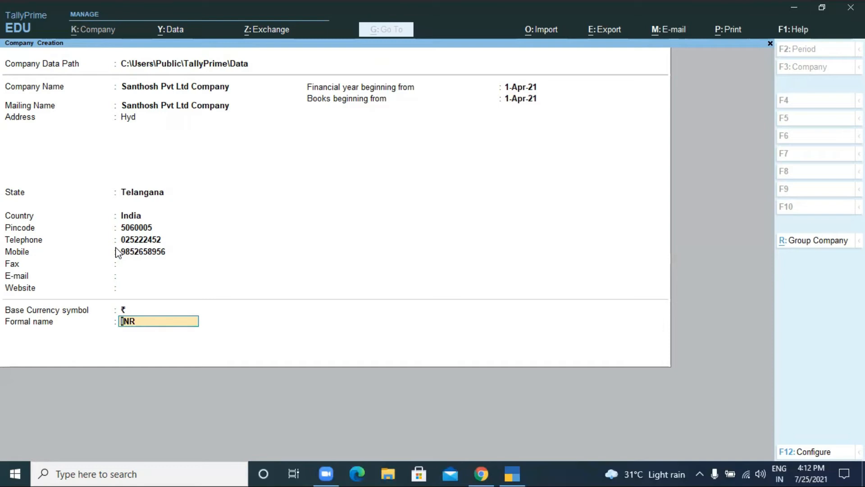
pyautogui.press('Return')
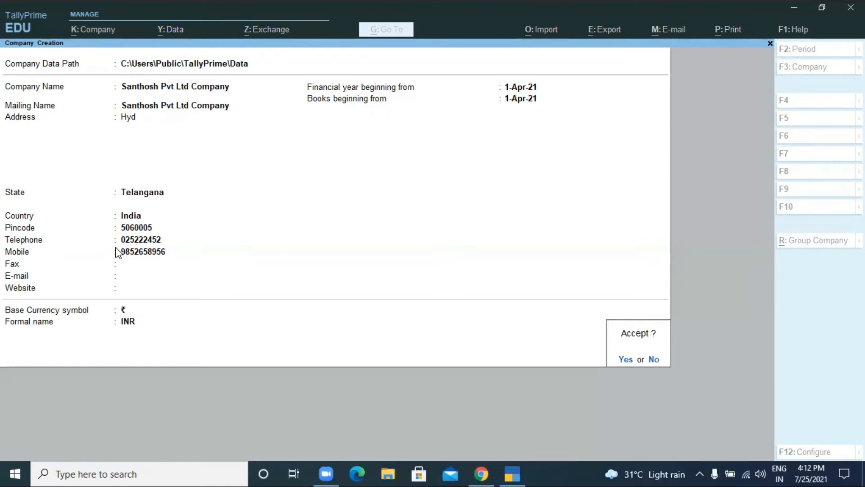
pyautogui.press('Escape')
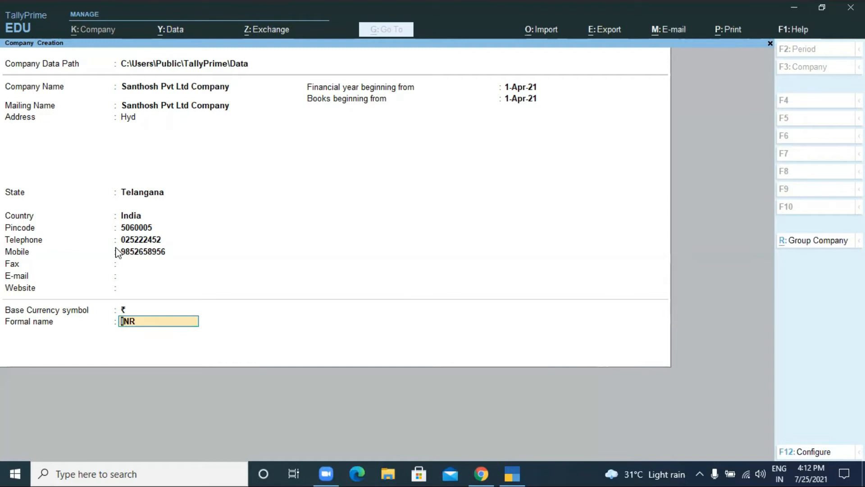
pyautogui.press('ctrl')
pyautogui.press('Return')
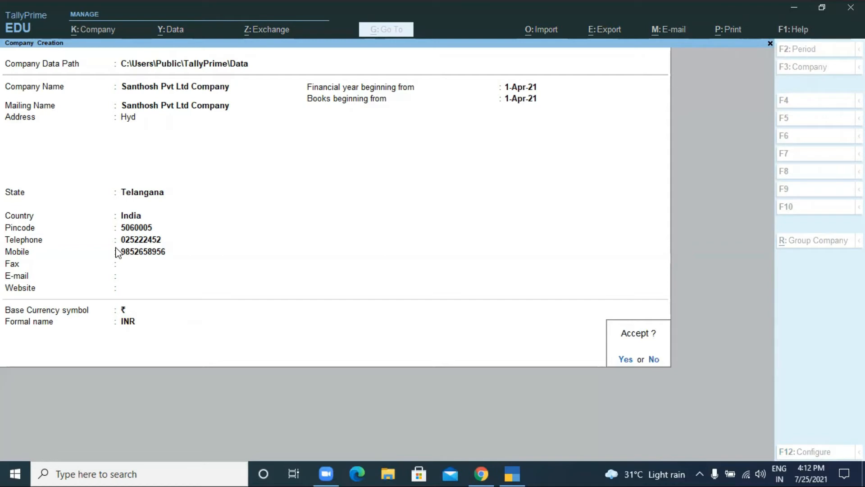
# - Accept the new company and quit the Company Features screen without changes
pyautogui.press('Return')
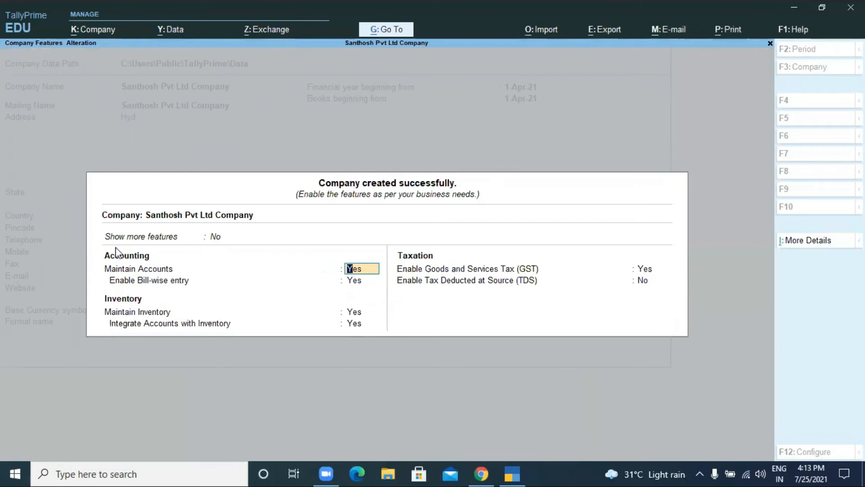
pyautogui.press('Escape')
pyautogui.press('Escape')
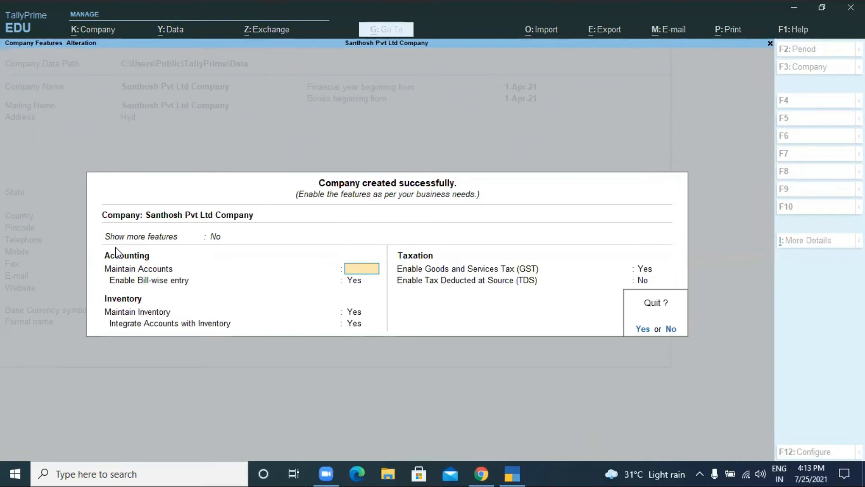
pyautogui.press('y')
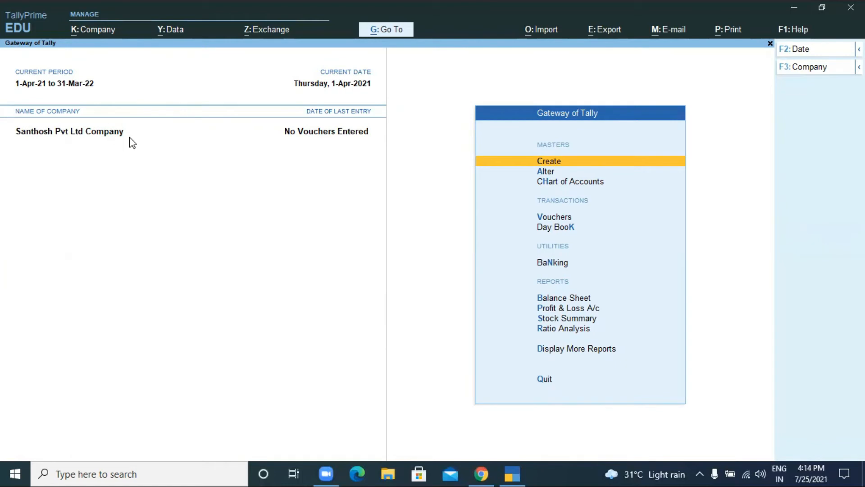
# - Open Santhosh Pvt Ltd Company's details through K: Company > Alter
pyautogui.click(96, 32)
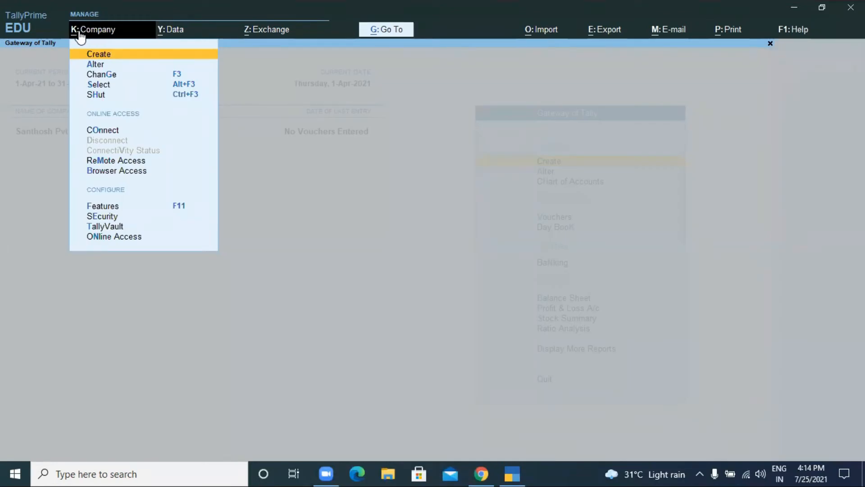
pyautogui.click(104, 65)
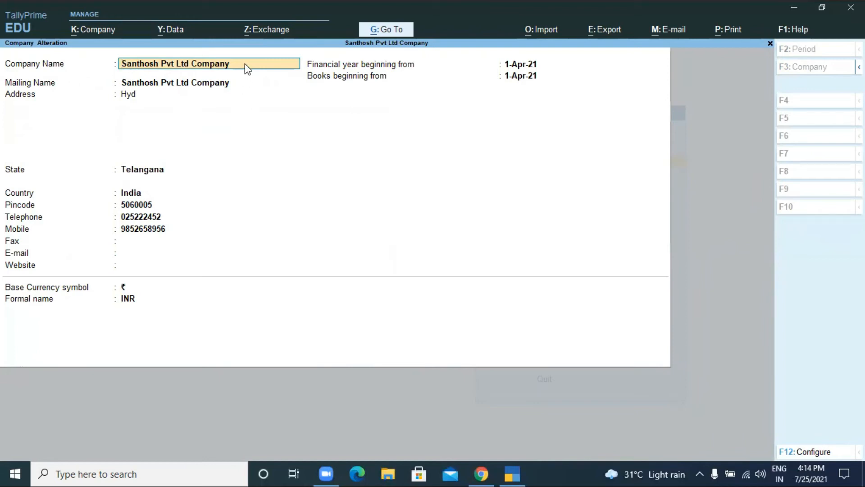
# - Shorten the company name to 'Santhosh Pvt Ltd Co' and proceed to the save prompt
pyautogui.hotkey('ctrl', 'Right')
pyautogui.hotkey('ctrl', 'Right')
pyautogui.hotkey('ctrl', 'Right')
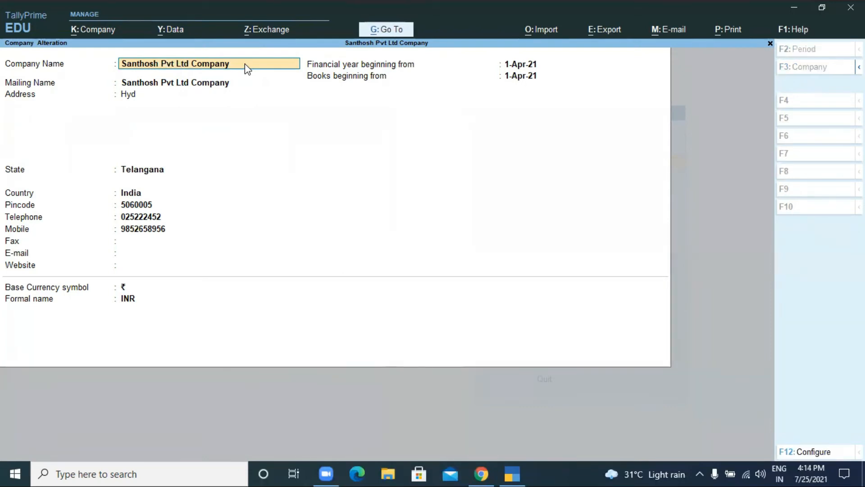
pyautogui.press('BackSpace')
pyautogui.press('Delete')
pyautogui.press('Delete')
pyautogui.press('Delete')
pyautogui.press('Delete')
pyautogui.press('Delete')
pyautogui.press('Delete')
pyautogui.write('Co')
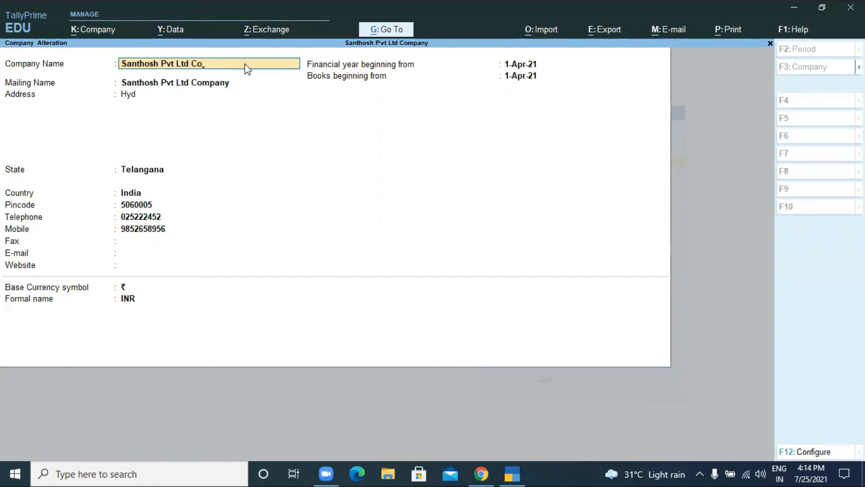
pyautogui.press('Return')
pyautogui.press('Return')
pyautogui.press('Return')
pyautogui.press('Return')
pyautogui.press('Return')
pyautogui.press('Return')
pyautogui.press('Return')
pyautogui.press('Return')
pyautogui.press('Return')
pyautogui.press('Return')
pyautogui.press('Return')
pyautogui.press('Return')
pyautogui.press('Return')
pyautogui.press('Return')
pyautogui.press('Return')
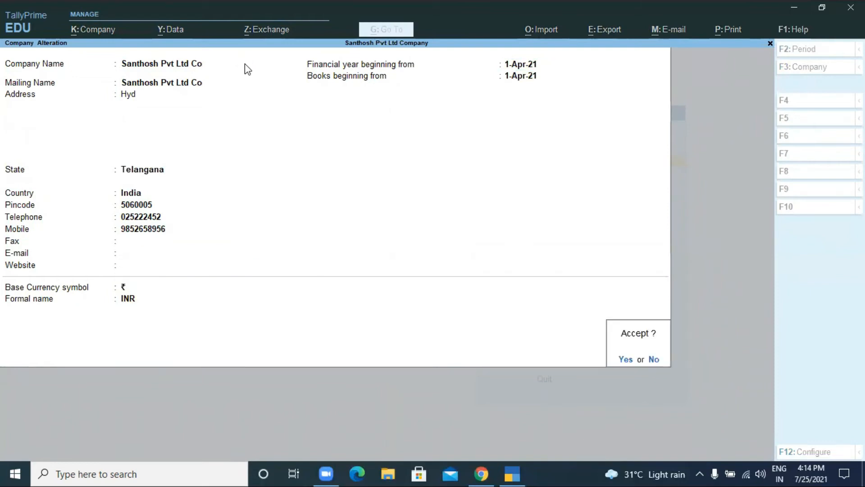
pyautogui.press('Return')
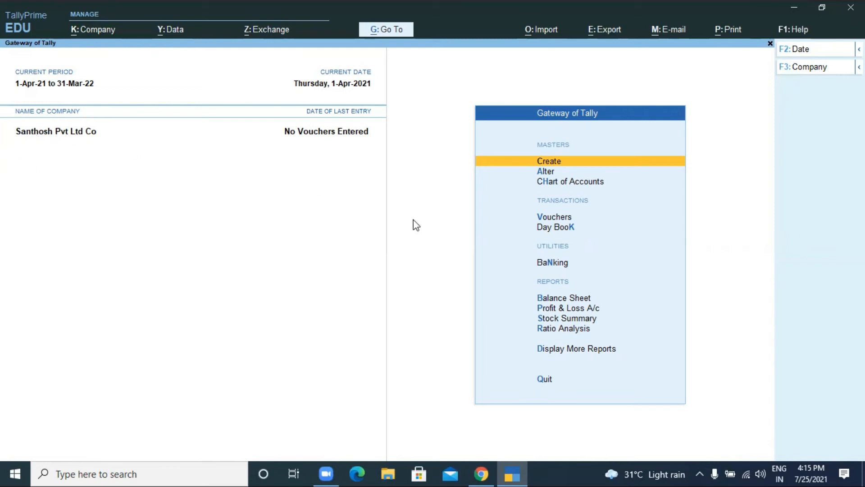
# - Shut Santhosh Pvt Ltd Co using K: Company > Shut
pyautogui.click(82, 32)
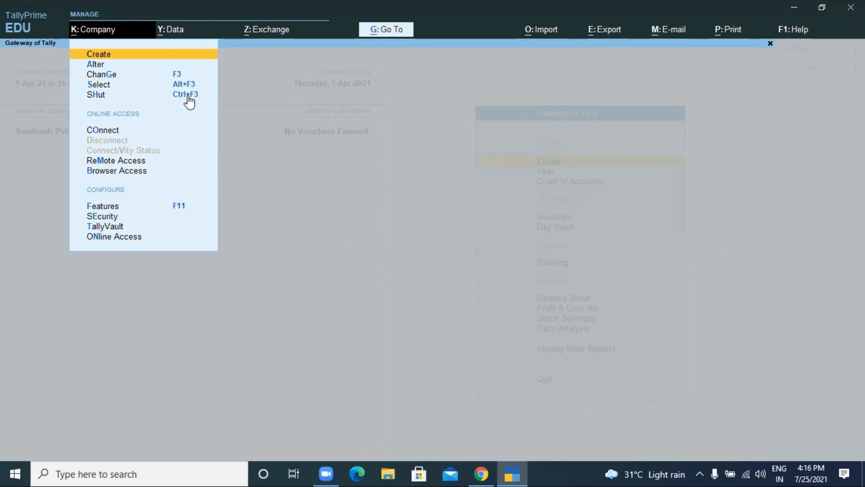
pyautogui.press('Escape')
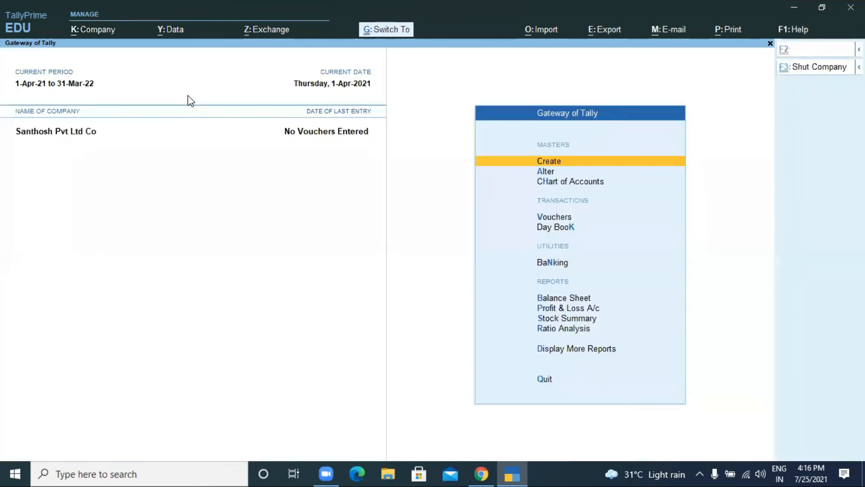
pyautogui.hotkey('ctrl', 'F3')
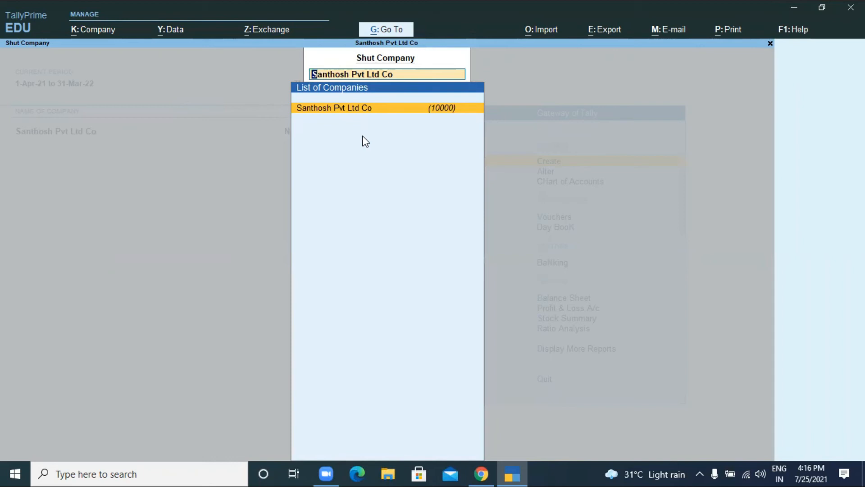
pyautogui.press('Escape')
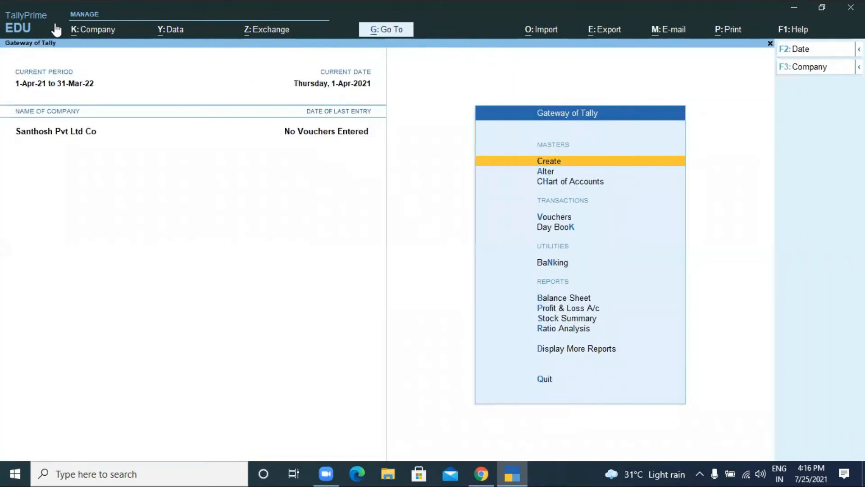
pyautogui.click(89, 30)
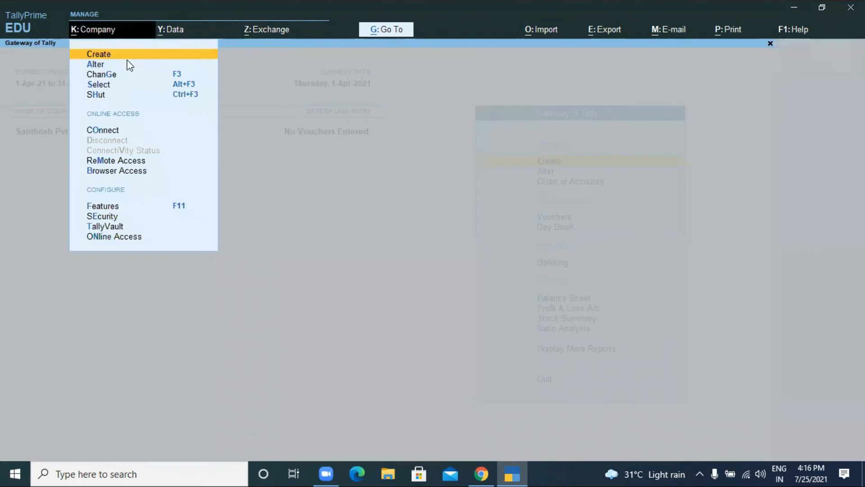
pyautogui.click(136, 92)
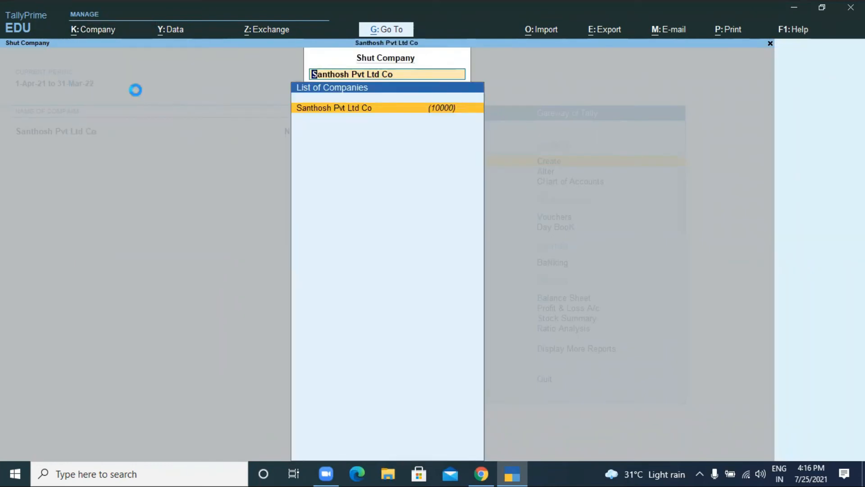
pyautogui.press('Return')
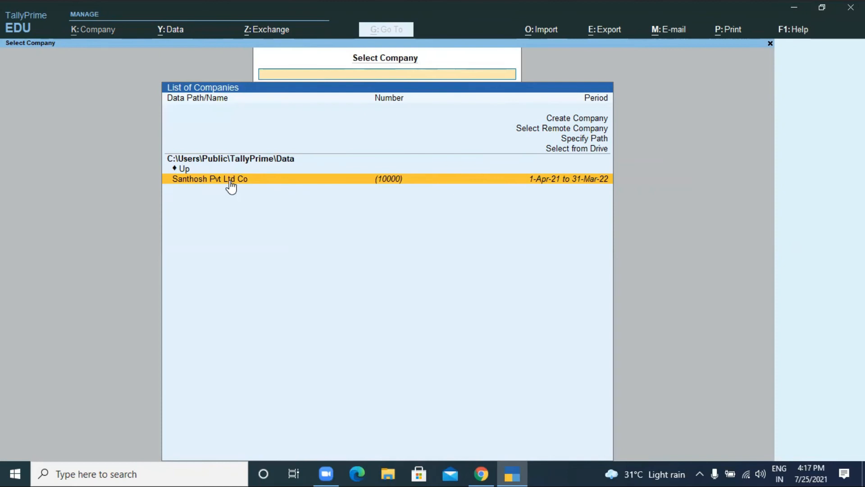
# - Start a new company named 'Ravinder&Sons Ltd'
pyautogui.click(583, 118)
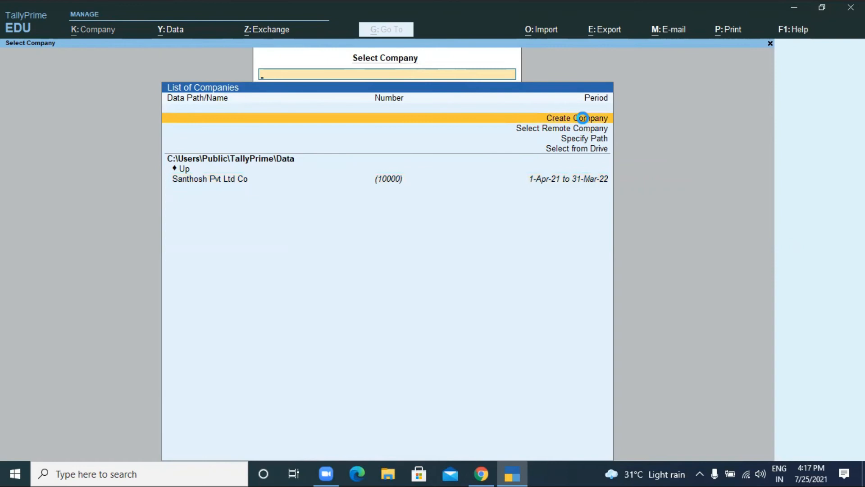
pyautogui.click(582, 118)
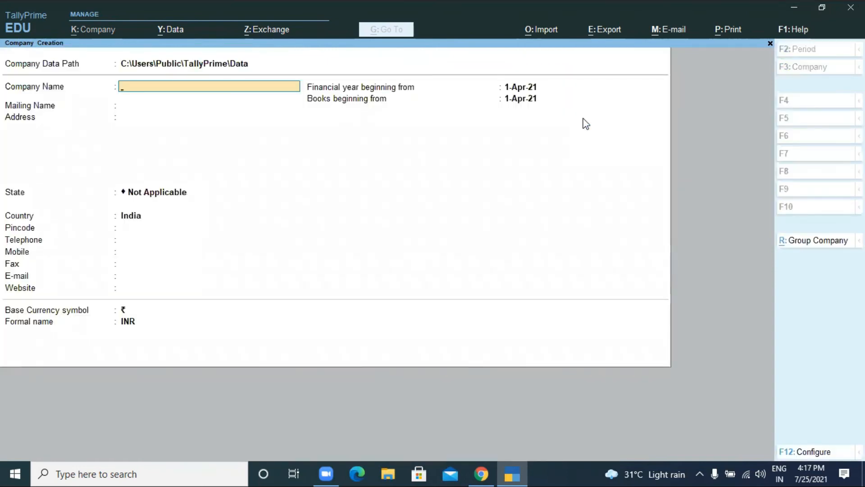
pyautogui.write('Ravinder&Sons Ltd')
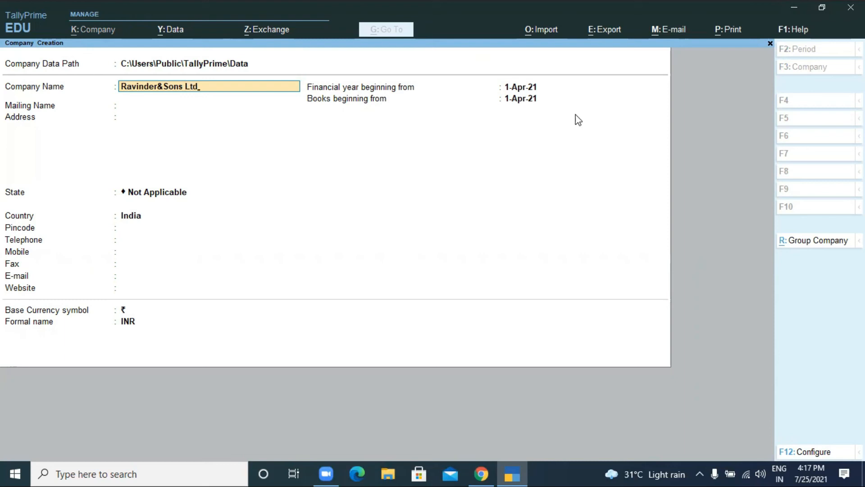
pyautogui.press('Return')
# - Enter an address, set the state to Telangana, and save the company
pyautogui.press('Return')
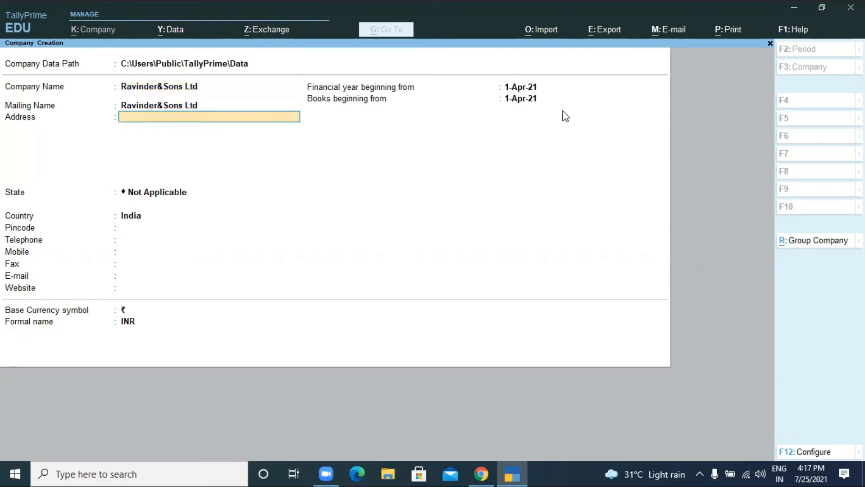
pyautogui.write('Dfdfgfg')
pyautogui.press('Return')
pyautogui.press('Return')
pyautogui.press('Return')
pyautogui.press('BackSpace')
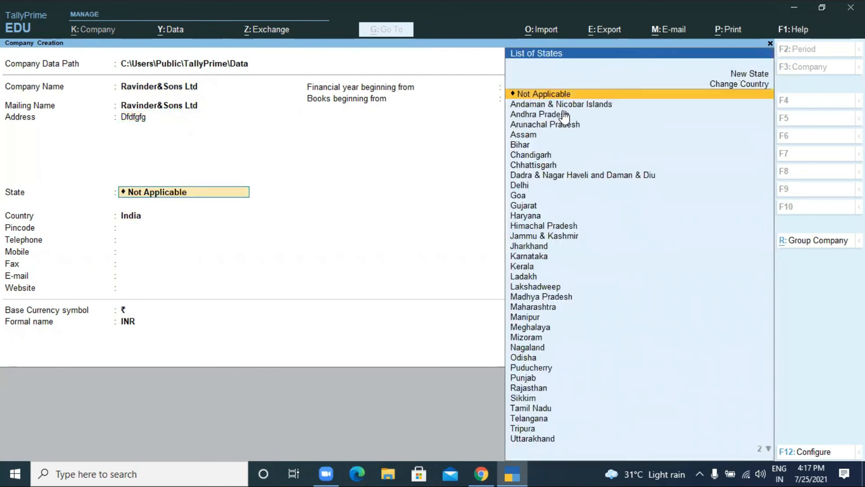
pyautogui.write('Te')
pyautogui.press('Return')
pyautogui.press('Return')
pyautogui.press('Return')
pyautogui.press('Return')
pyautogui.press('Return')
pyautogui.press('Return')
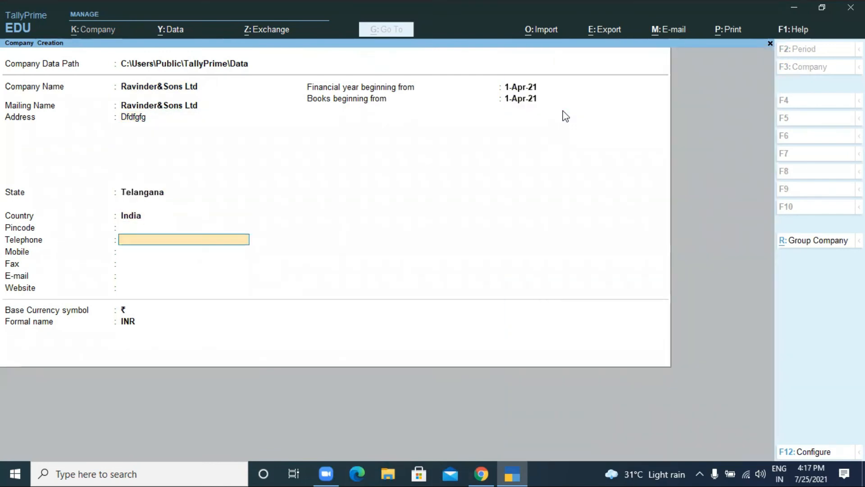
pyautogui.press('Return')
pyautogui.press('Return')
pyautogui.press('Return')
pyautogui.press('Return')
pyautogui.press('Return')
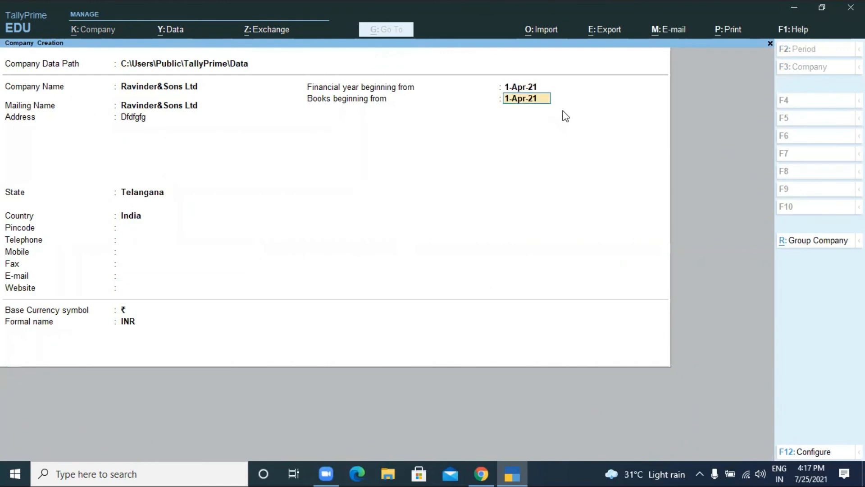
pyautogui.press('Return')
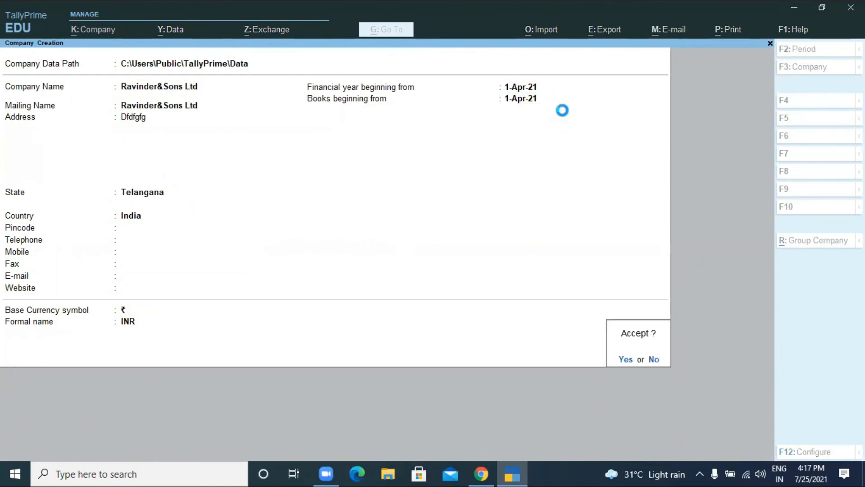
pyautogui.press('Return')
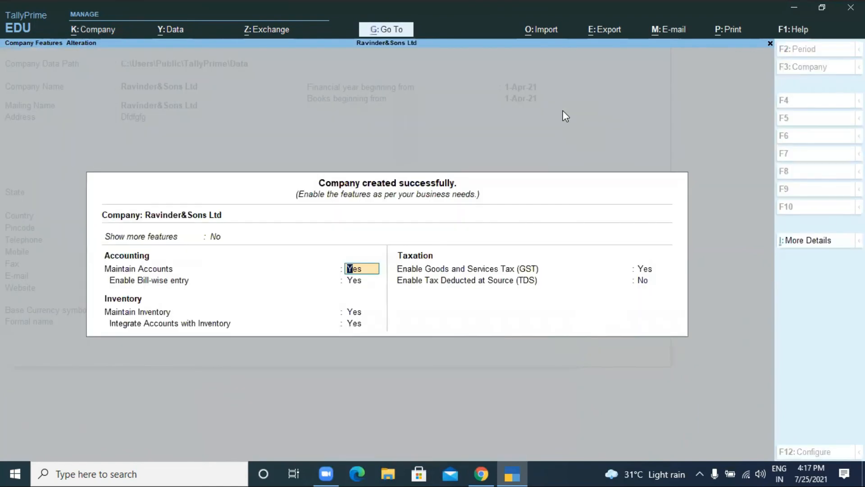
# - Leave the Company Features screen unchanged to reach Ravinder&Sons Ltd's Gateway of Tally
pyautogui.press('Escape')
pyautogui.press('Return')
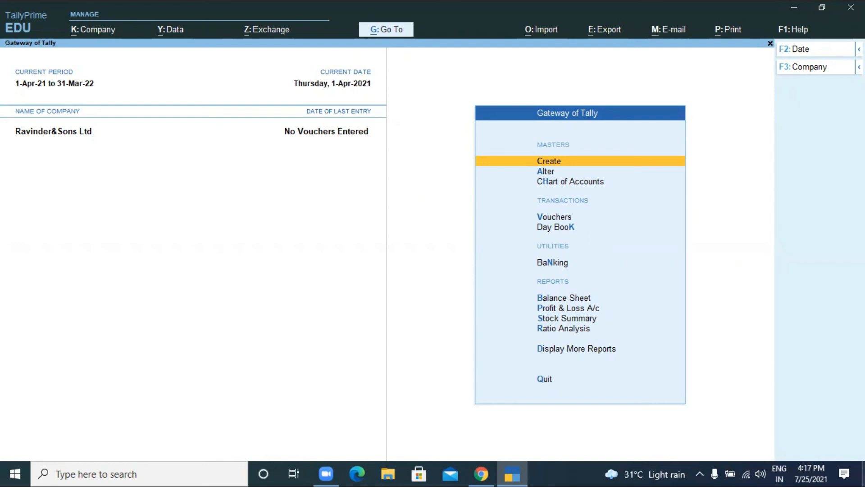
# - Use Company > Select to load Santhosh Pvt Ltd Co as a second company
pyautogui.click(90, 33)
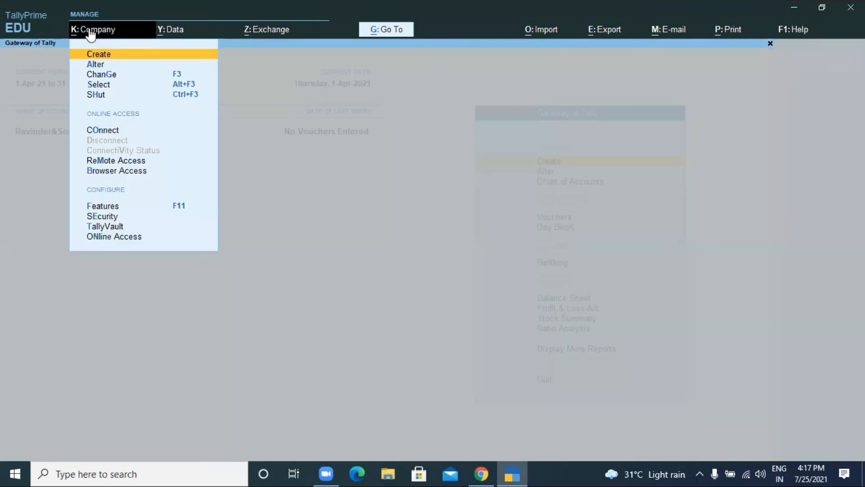
pyautogui.click(101, 83)
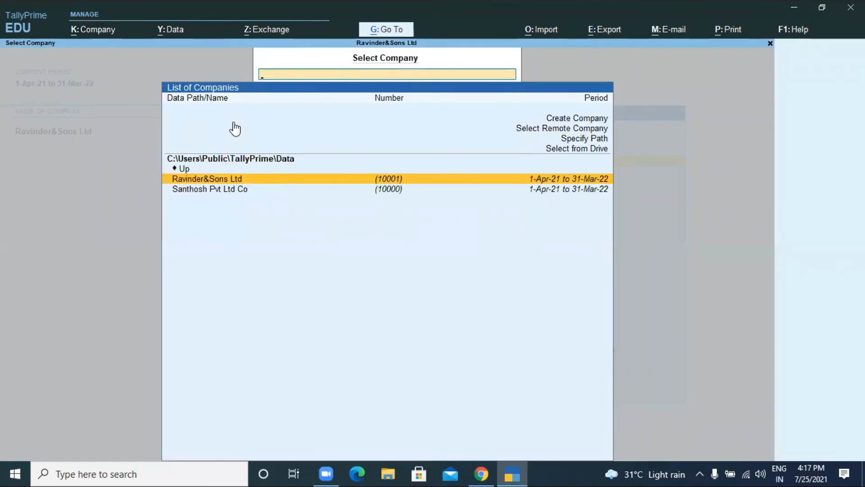
pyautogui.press('Down')
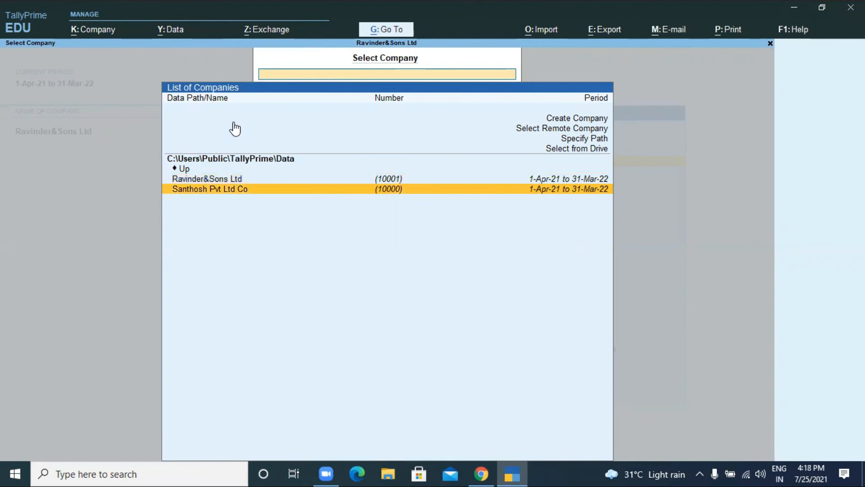
pyautogui.press('Return')
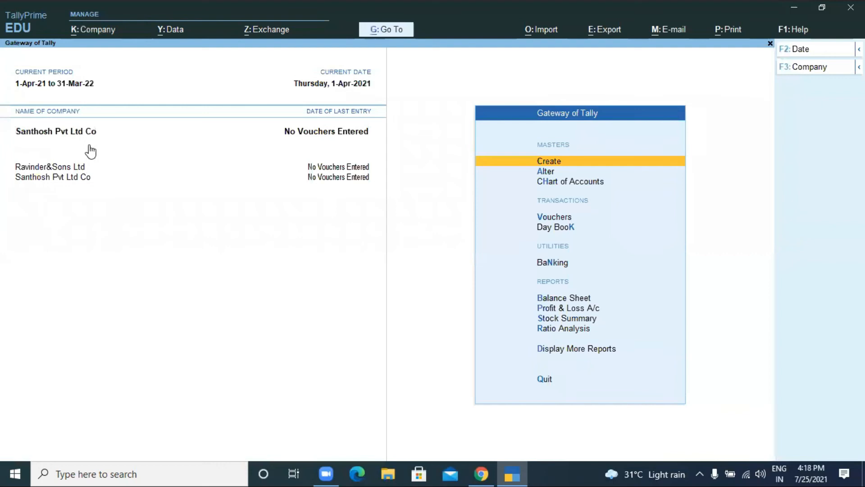
# - Use Company > Shut to close Ravinder&Sons Ltd, leaving only Santhosh Pvt Ltd Co
pyautogui.click(91, 33)
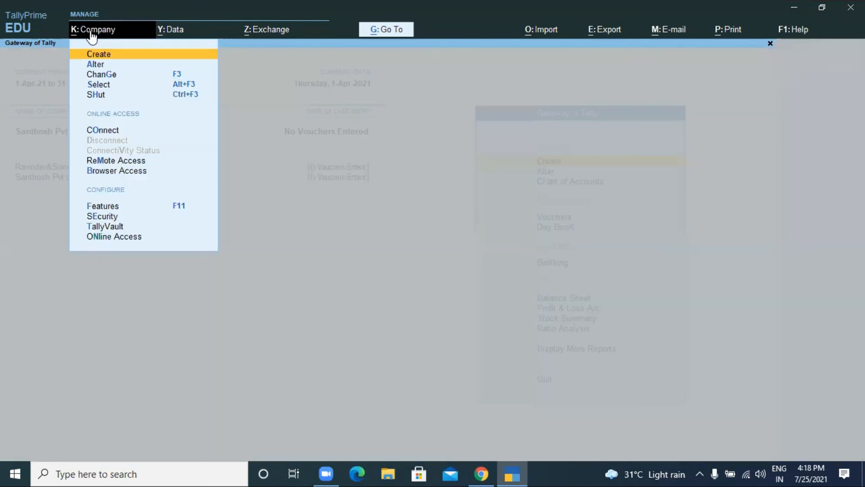
pyautogui.click(103, 95)
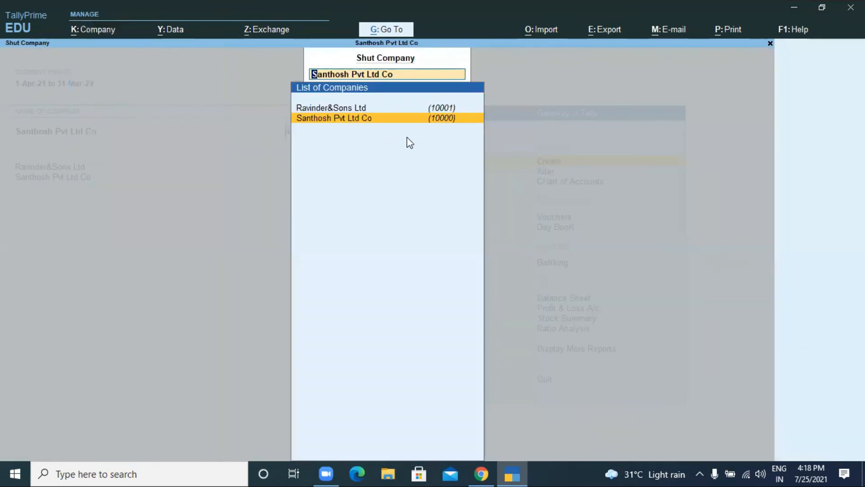
pyautogui.click(326, 111)
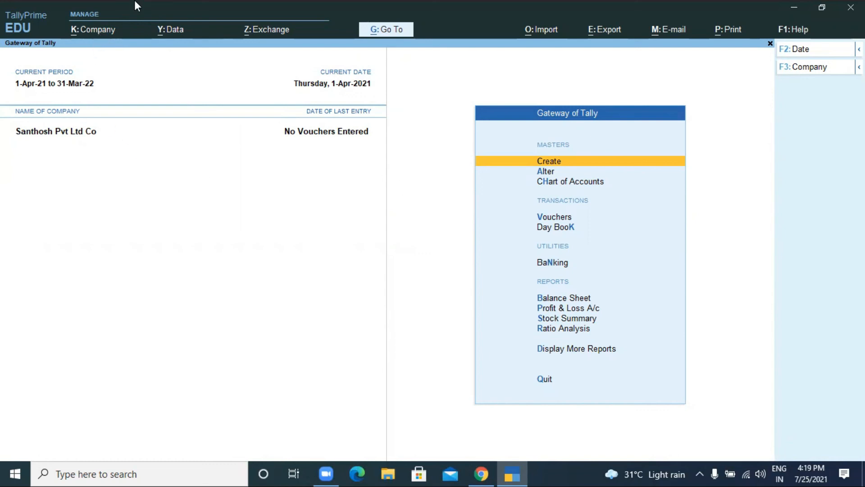
pyautogui.click(79, 39)
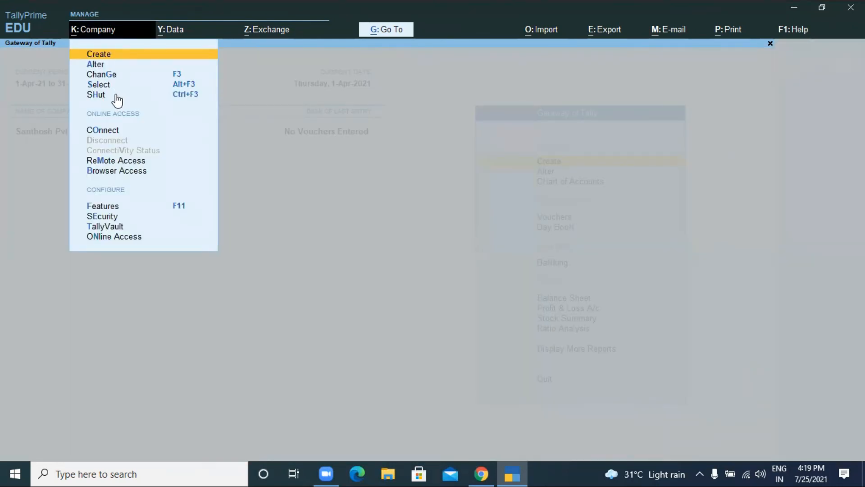
pyautogui.click(423, 174)
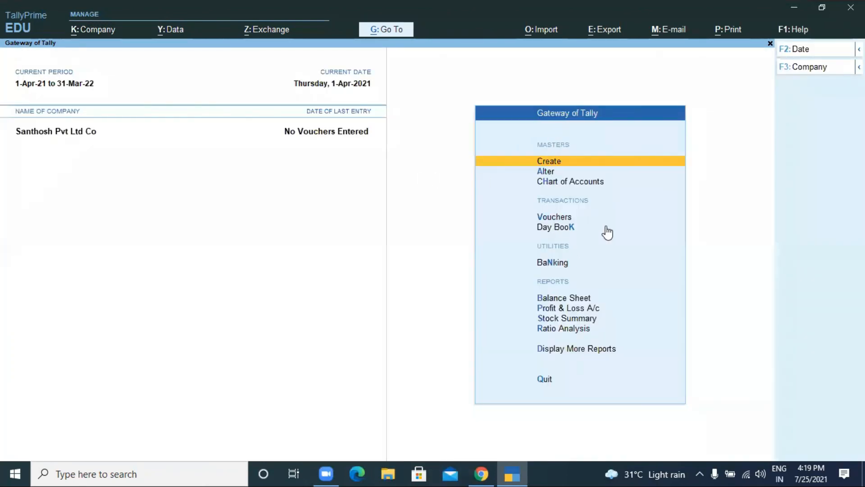